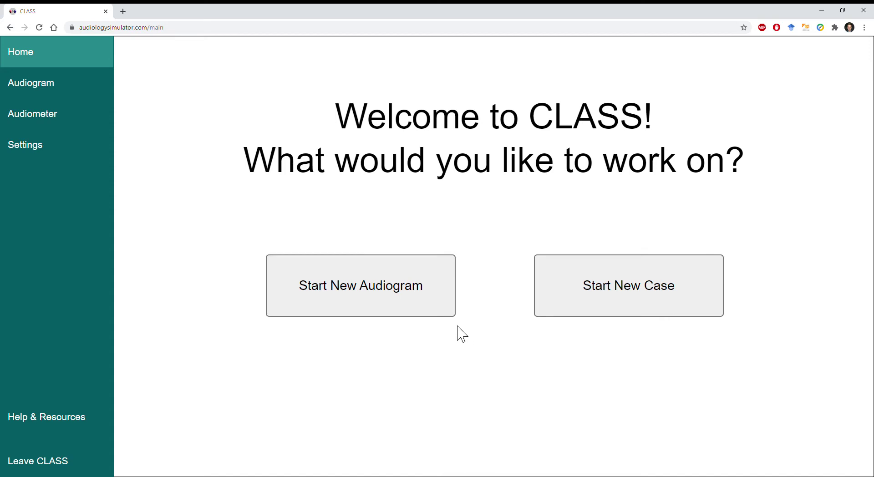
Step: Create a new audiogram with normal, flat sensorineural settings for both ears and start a practice session with it
click(400, 299)
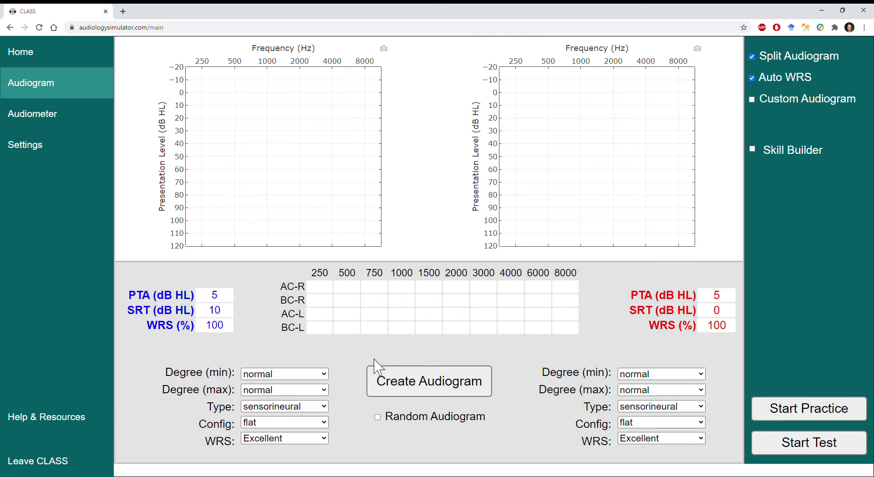
click(438, 388)
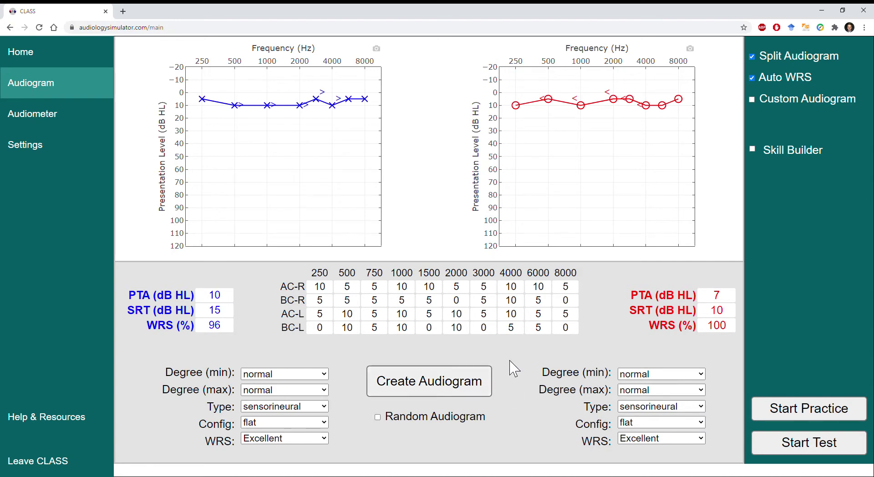
click(828, 417)
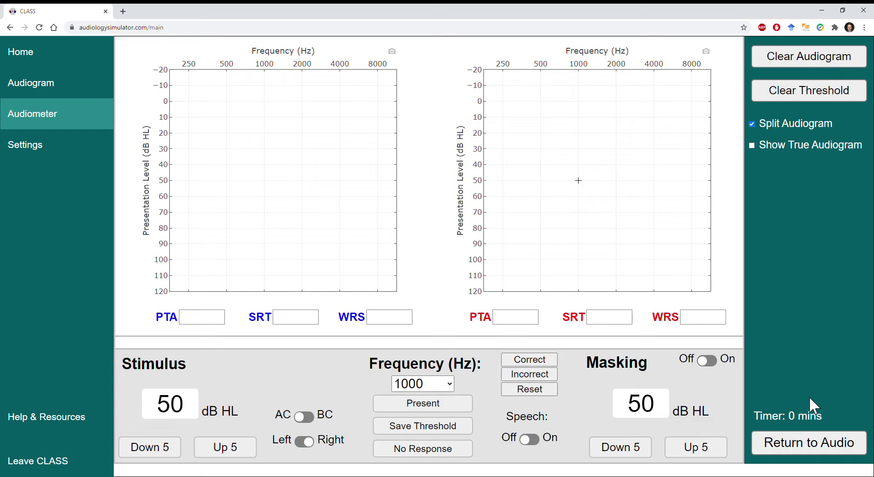
Step: Present the 1000 Hz air-conduction tone to the right ear at 40, 30 and 20 dB HL
click(167, 450)
click(166, 450)
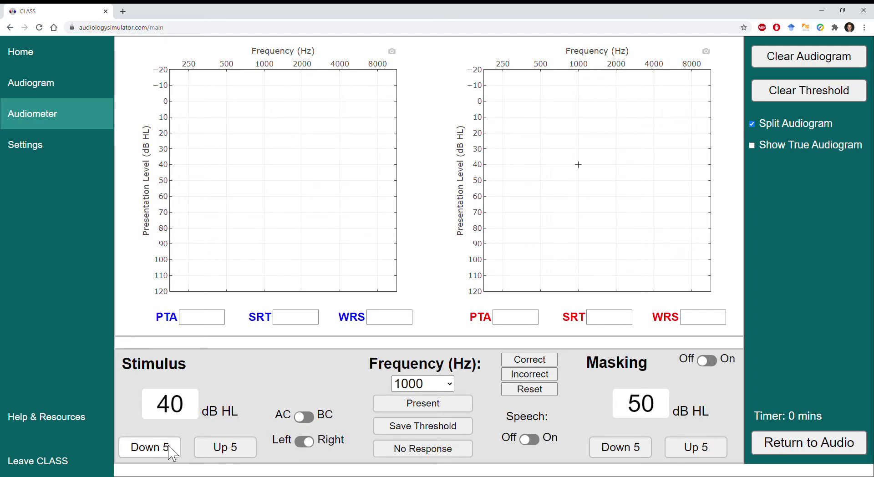
click(415, 404)
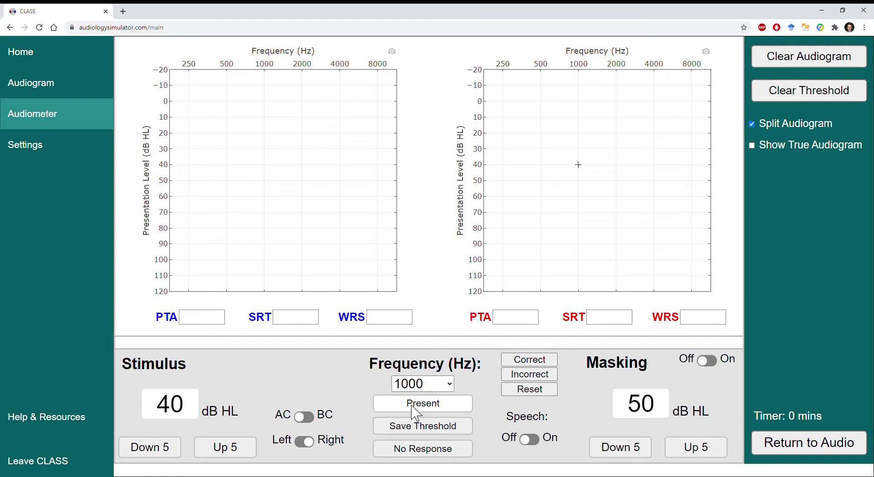
click(157, 446)
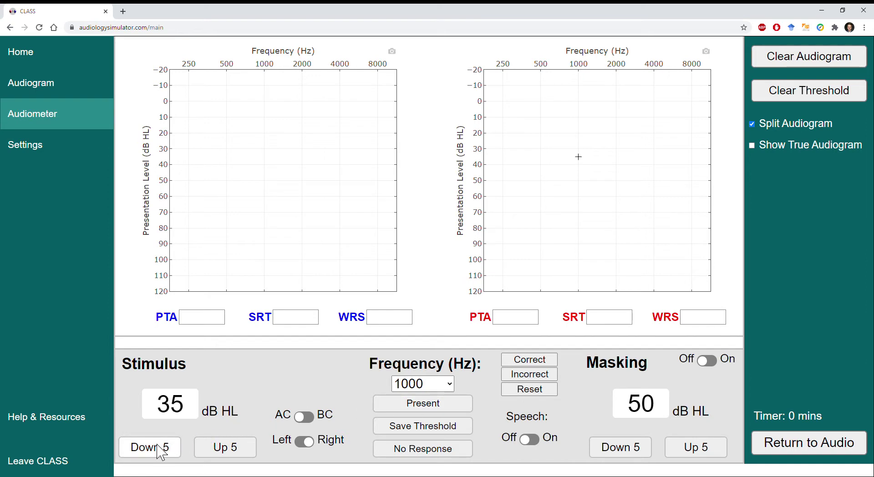
click(157, 448)
click(397, 405)
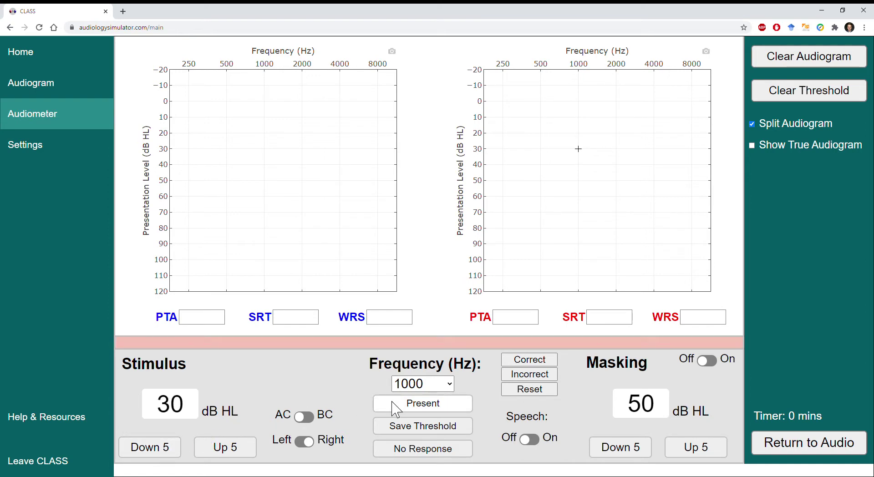
click(137, 451)
click(136, 450)
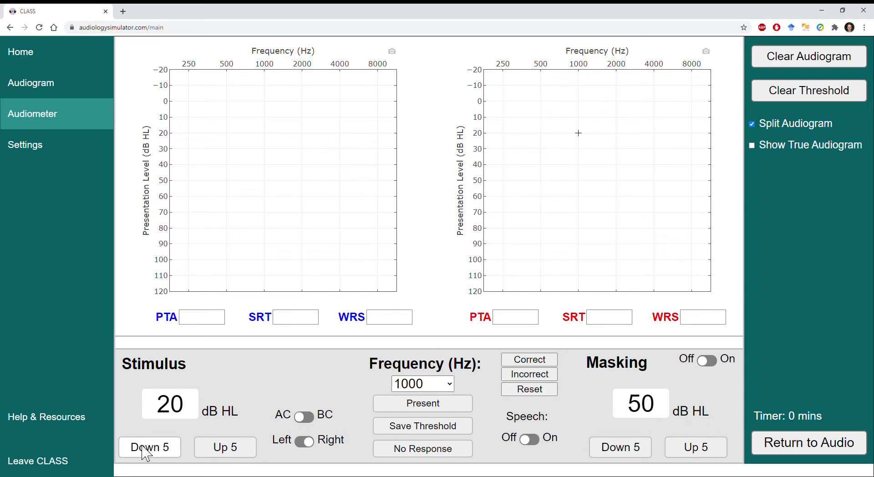
click(422, 408)
Step: Present the 1000 Hz tone at 10 and 0 dB HL, lowering the stimulus level to -10 dB HL
click(174, 448)
click(170, 450)
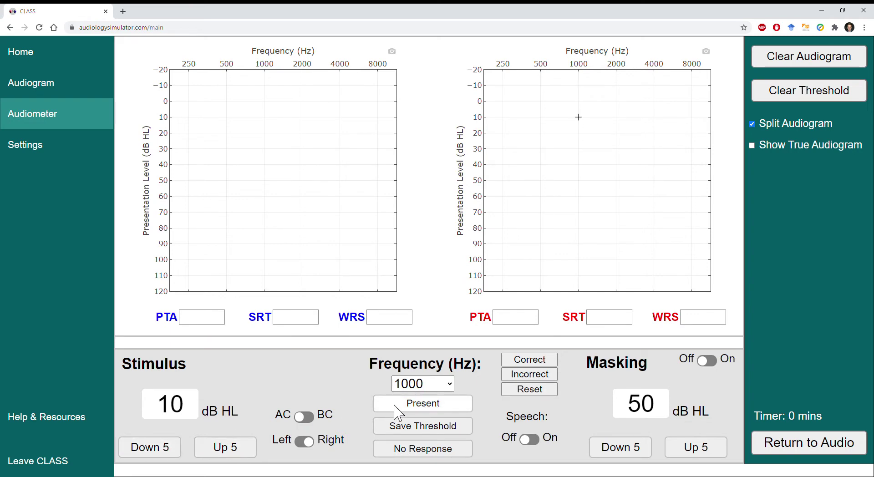
click(394, 405)
click(159, 452)
click(159, 453)
click(392, 404)
click(164, 451)
click(164, 450)
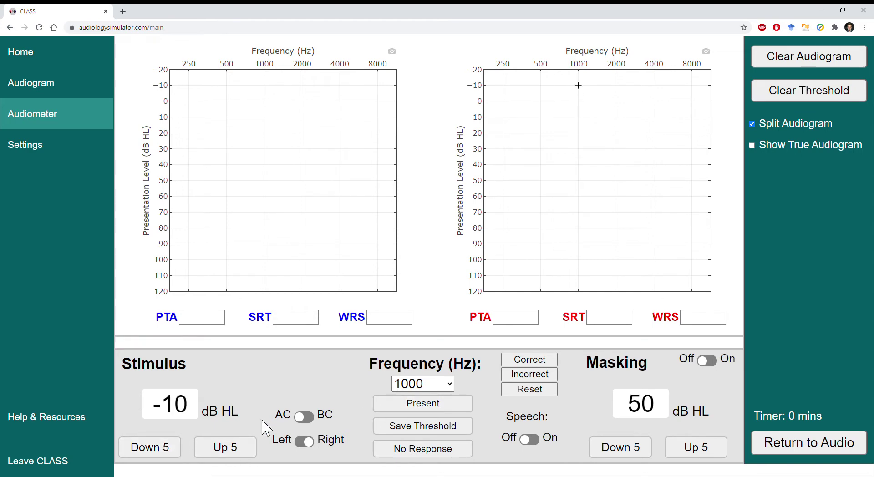
Step: Retest the right ear's 1000 Hz response at 0 dB HL and at -10 dB HL
click(230, 447)
click(242, 448)
click(414, 408)
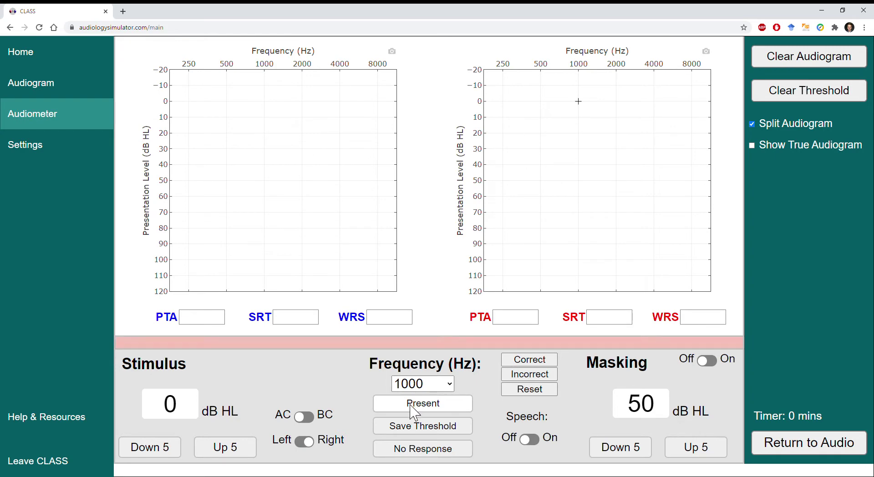
click(410, 405)
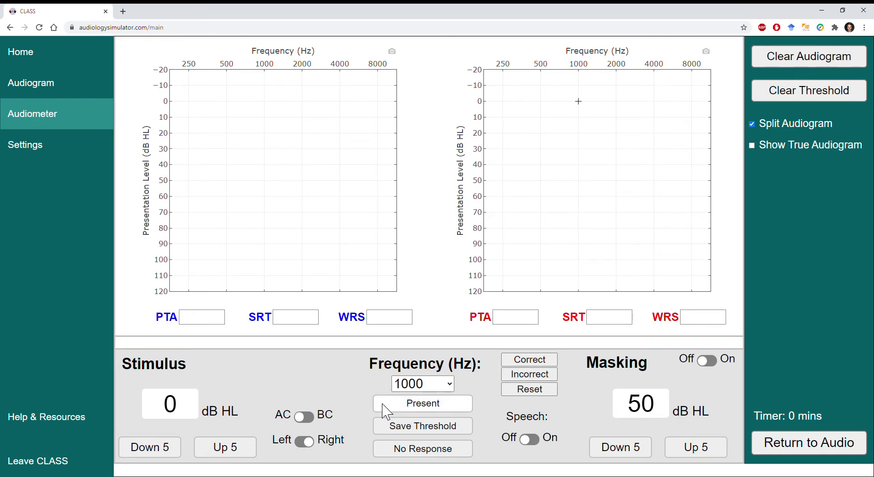
click(149, 448)
click(150, 449)
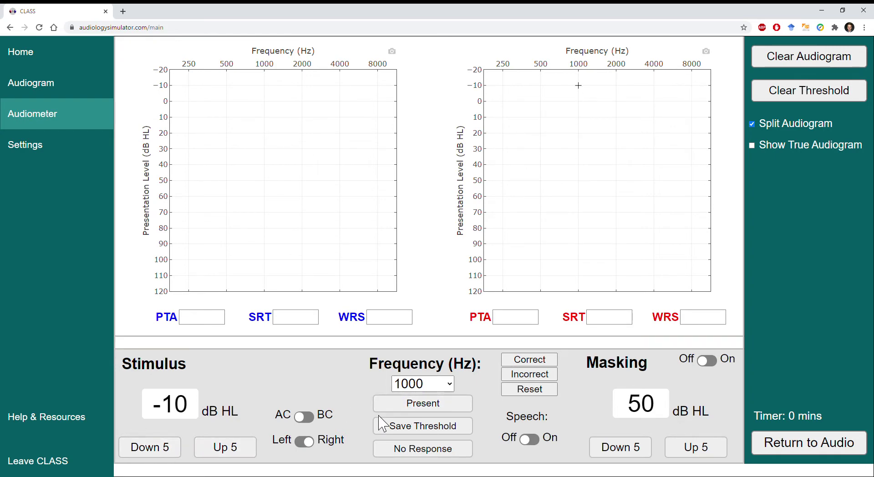
click(409, 406)
Step: Present the 1000 Hz tone at -5 and 0 dB HL and save 0 dB HL as the right-ear threshold
click(225, 448)
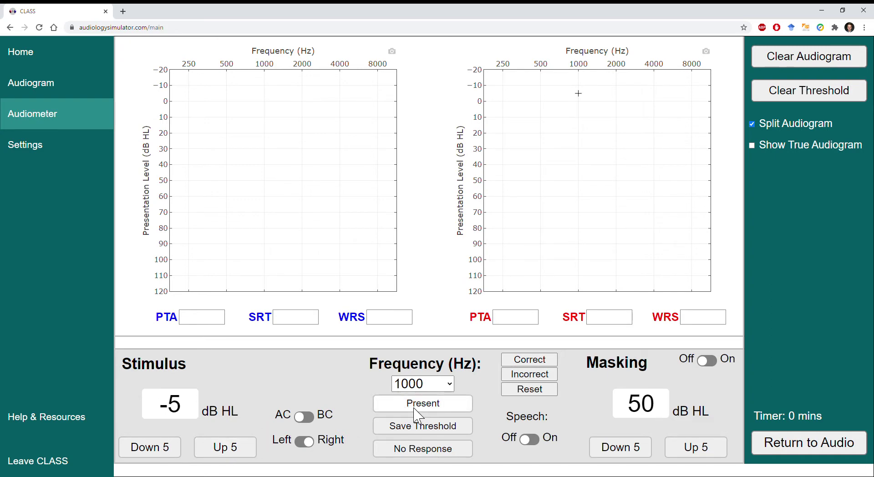
click(415, 412)
click(230, 449)
click(393, 410)
click(393, 396)
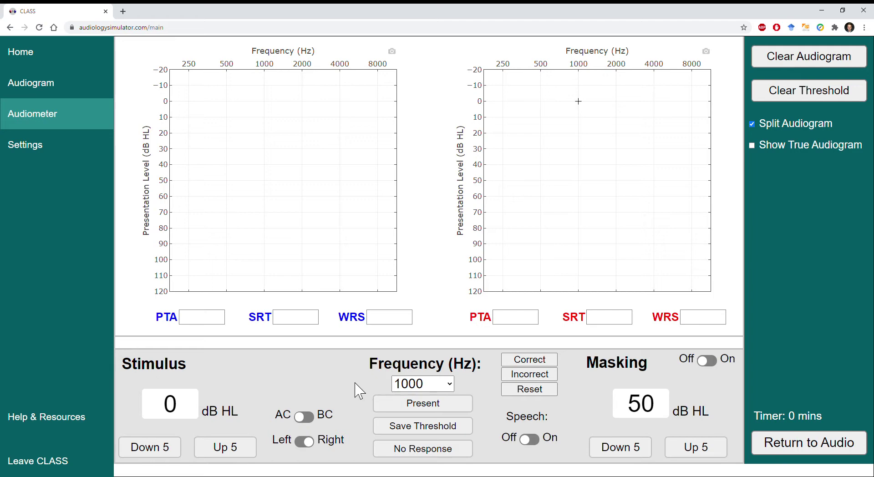
click(423, 427)
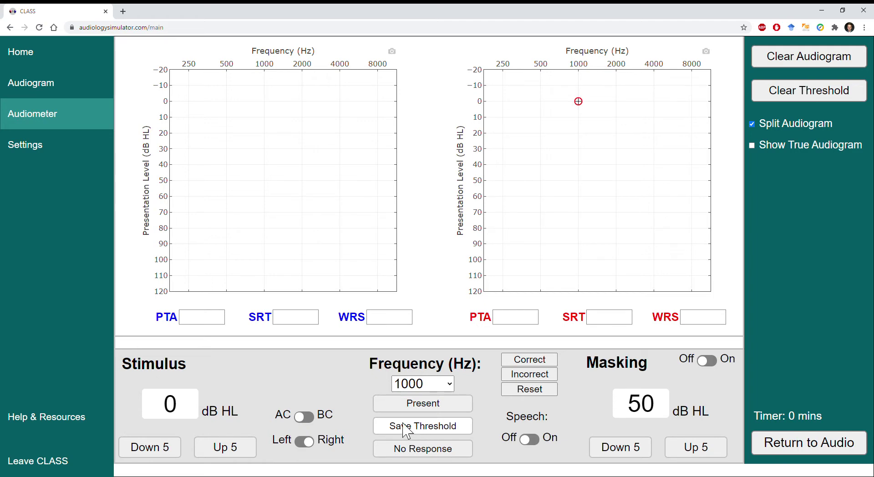
click(405, 430)
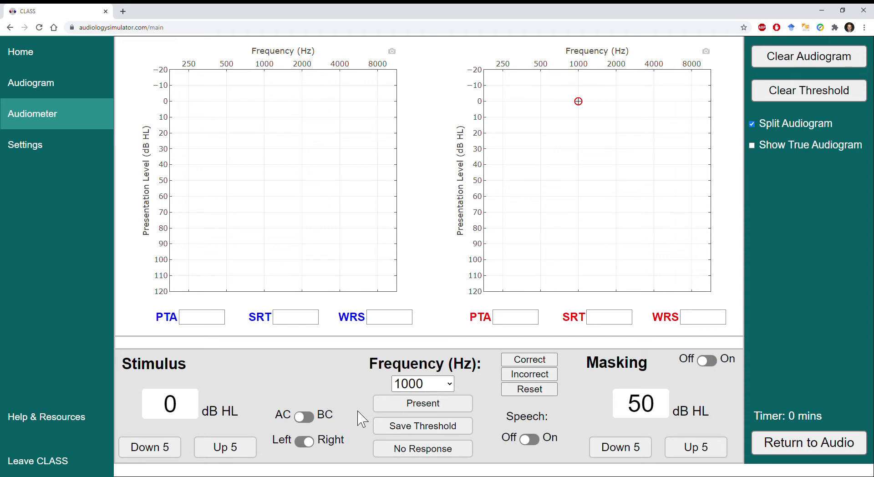
Step: Switch to 2000 Hz and present descending tones at 20, 10 and 0 dB HL, lowering the level to -10 dB HL
key(Down)
key(Up)
key(Up)
key(Up)
key(Up)
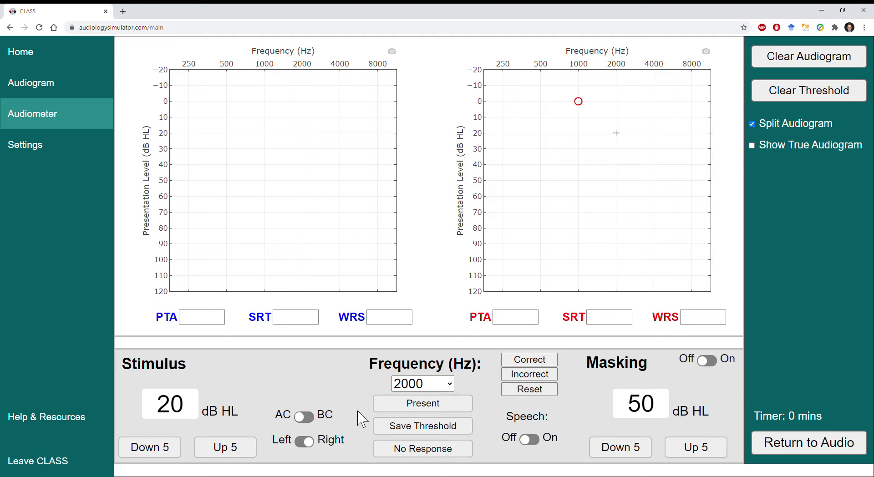
key(space)
key(Down)
key(Down)
key(space)
key(Down)
key(Down)
key(space)
key(Down)
key(Down)
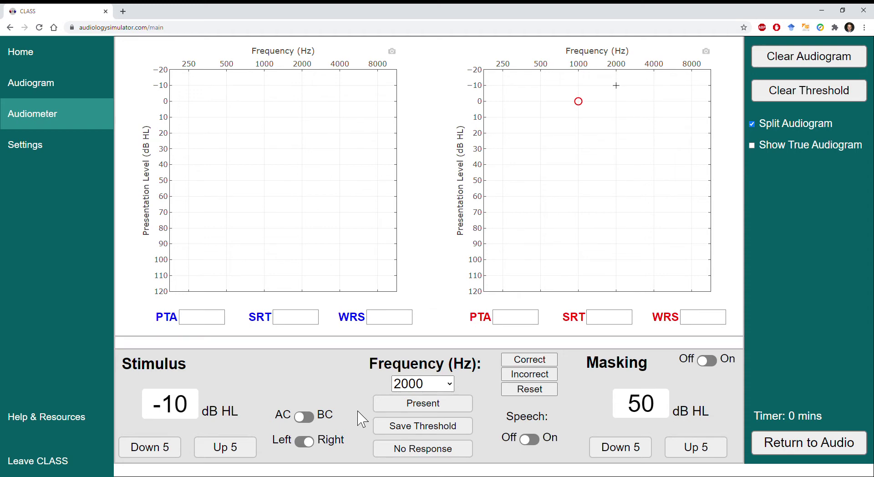
Step: Retest the 2000 Hz tone between -10 and 0 dB HL and save 0 dB HL as the right-ear threshold
key(Up)
key(Up)
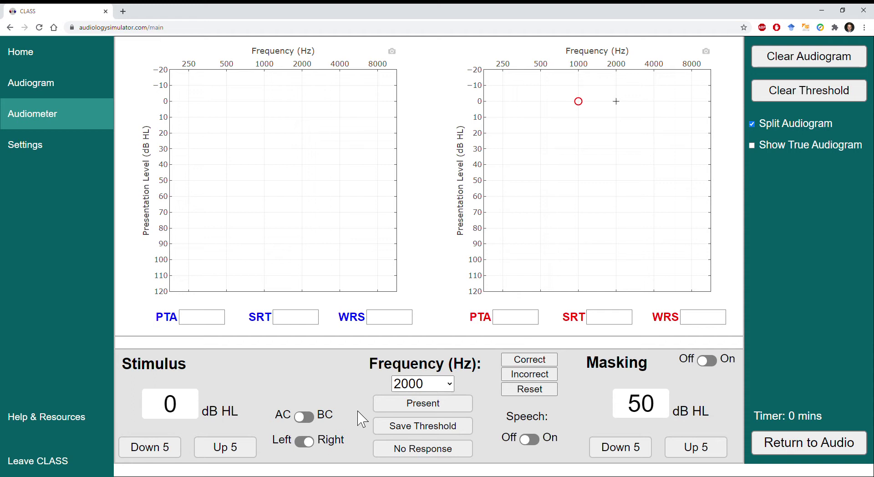
key(space)
key(Down)
key(Down)
key(Up)
key(Up)
key(space)
key(Return)
Step: Switch to 3000 Hz and test the right ear from 10 dB HL downward, bringing the level back up to 5 dB HL
key(Right)
key(Up)
key(Up)
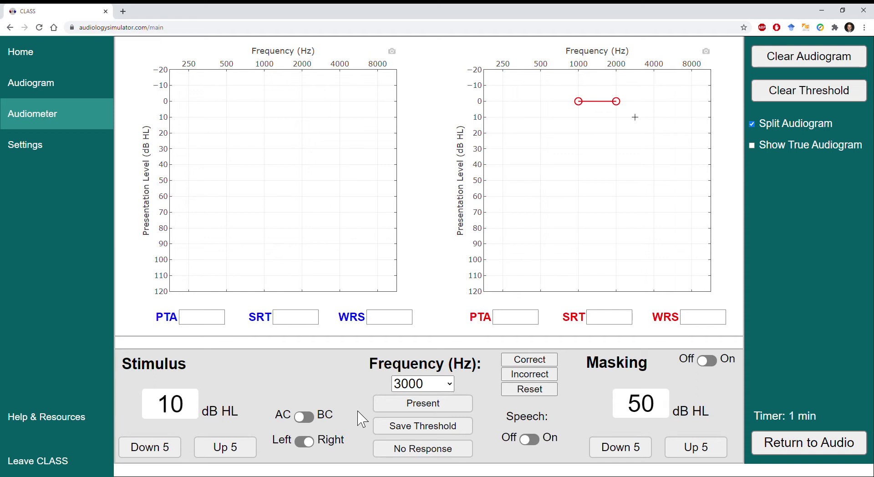
key(Down)
key(Down)
key(Down)
key(Up)
key(Up)
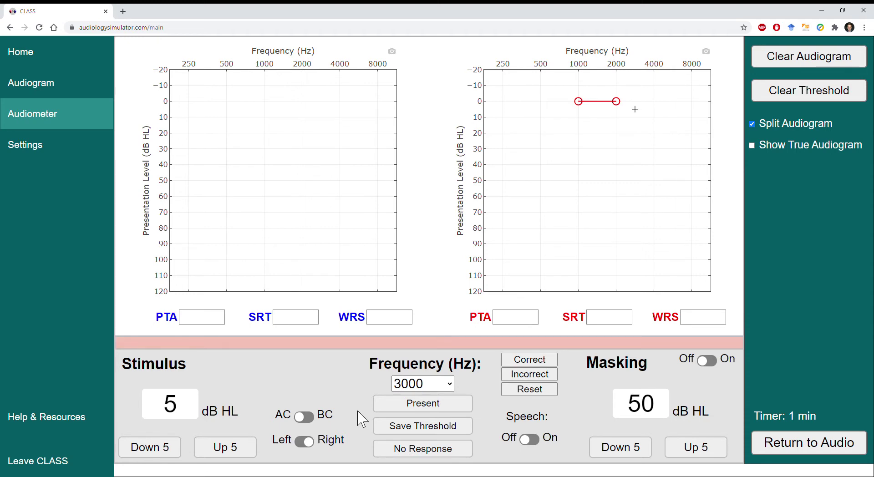
Step: Retest 3000 Hz from -5 dB HL upward and save 5 dB HL as the right-ear threshold
key(Down)
key(Down)
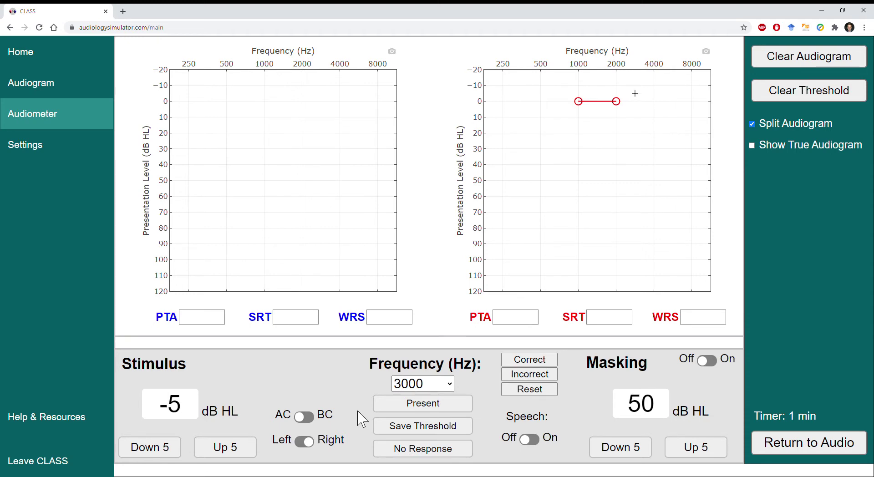
key(Up)
key(Up)
key(s)
Step: Switch to 4000 Hz and present the right-ear tone at 20 and 10 dB HL
key(Right)
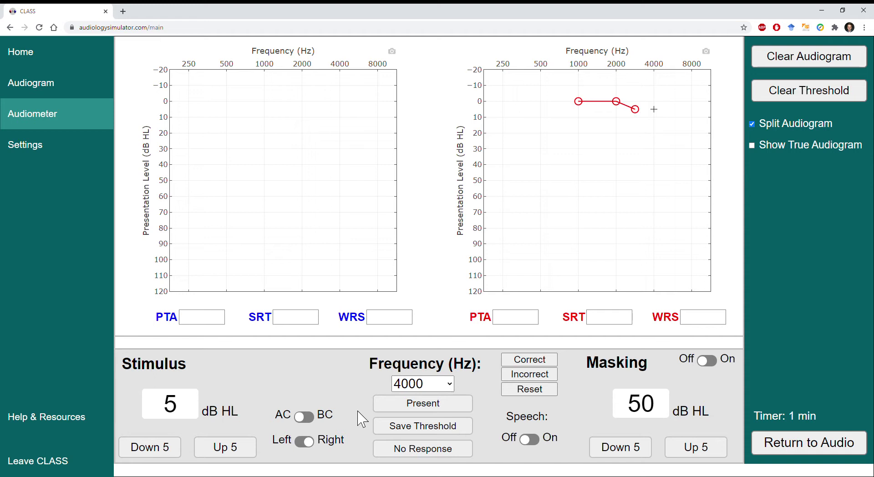
key(Up)
key(Up)
key(Up)
key(space)
key(Down)
key(Down)
key(space)
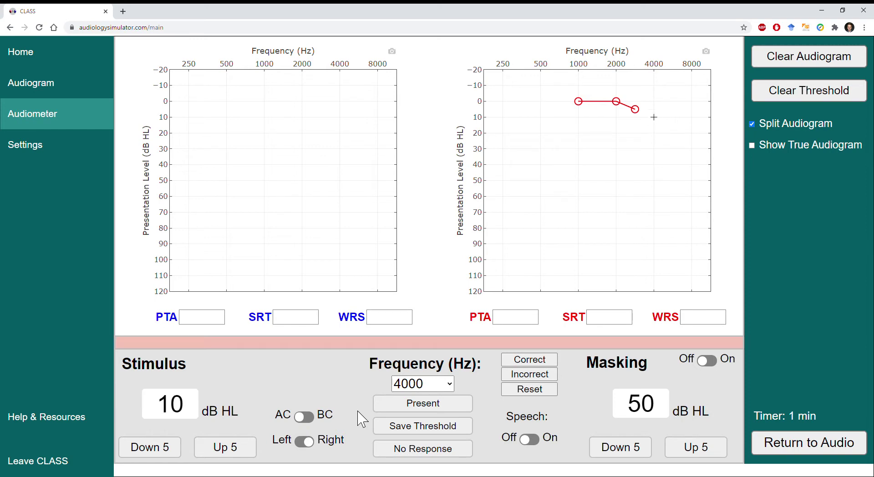
Step: Lower the 4000 Hz tone to 0 dB HL, present it at 5 dB HL and save that level as the threshold
key(Down)
key(Down)
key(Up)
key(space)
key(Return)
Step: Recheck the right ear's 4000 Hz threshold by dropping to -5 dB HL and returning to 5 dB HL twice
key(Down)
key(Down)
key(Up)
key(Up)
key(space)
key(Down)
key(Down)
key(Up)
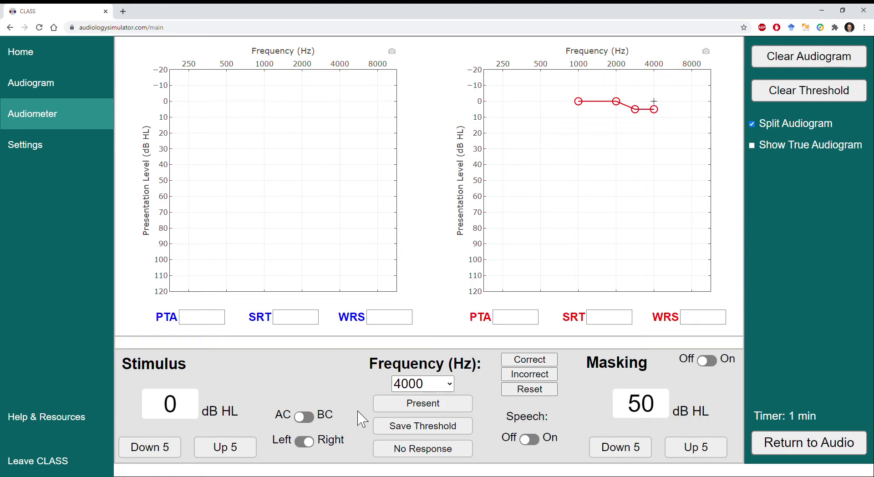
key(Up)
key(space)
Step: Switch to 6000 Hz and present the right-ear tone at 20 and 10 dB HL
key(Right)
key(Down)
key(Down)
key(Up)
key(Up)
key(Up)
key(Up)
key(Up)
key(space)
key(Down)
key(Down)
key(space)
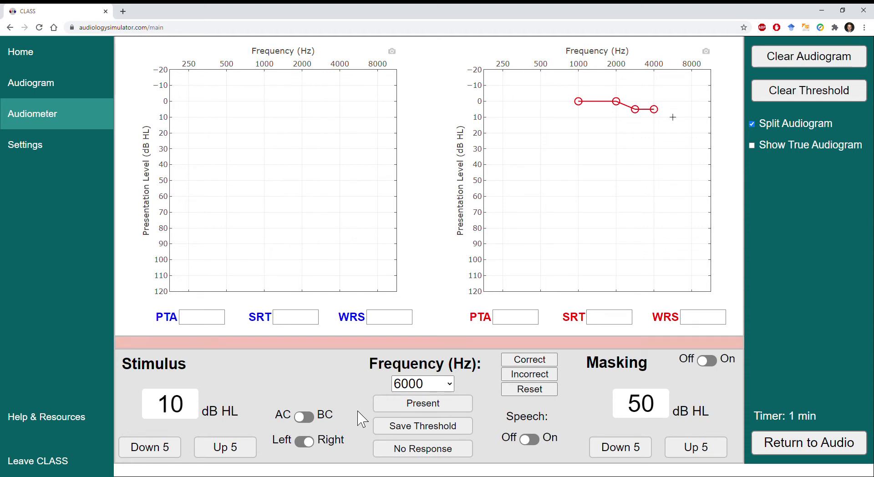
Step: Bracket the 6000 Hz threshold by lowering the level to 0 and -5 dB HL and presenting the tone at 5 dB HL
key(Down)
key(Down)
key(Up)
key(space)
key(Down)
key(Down)
key(Up)
key(Up)
key(space)
Step: Retest the 6000 Hz tone at 5 dB HL and save that level as the right-ear threshold
key(Down)
key(Down)
key(Up)
key(Up)
key(space)
key(s)
Step: Switch to 8000 Hz and present the right-ear tone at 10 and 20 dB HL
key(Right)
key(Up)
key(Up)
key(Up)
key(Down)
key(Down)
key(space)
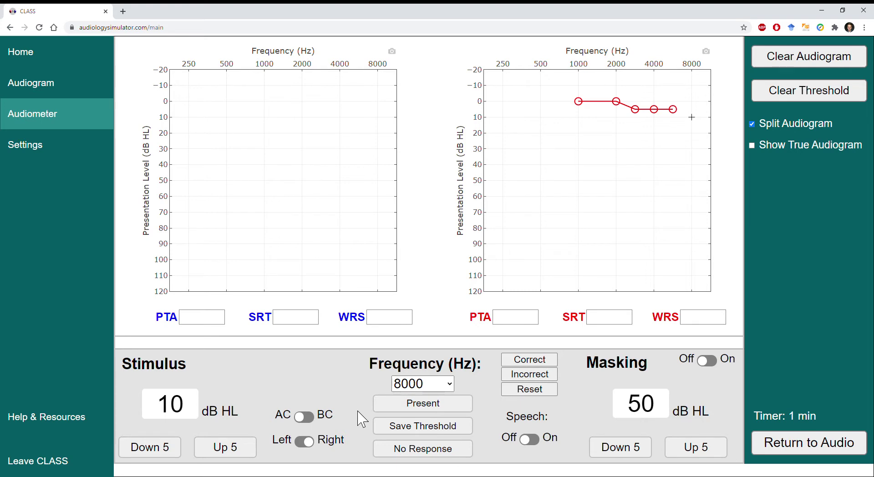
key(Up)
key(Up)
key(space)
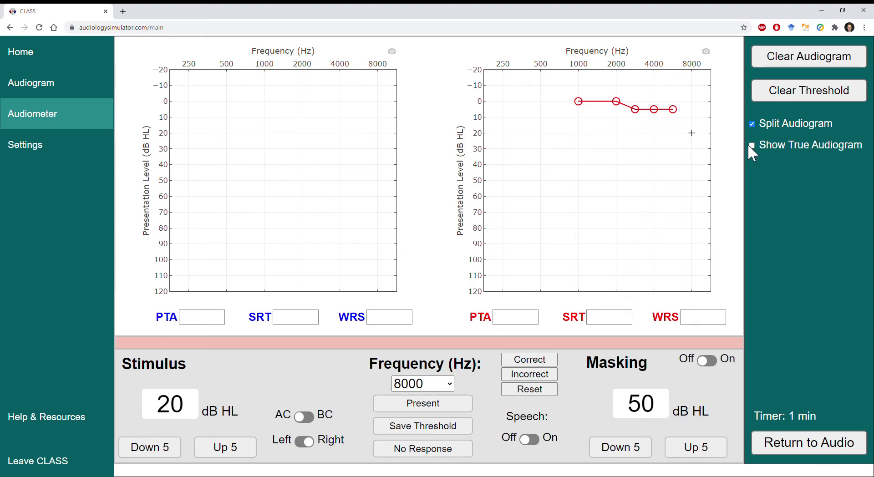
Step: Lower the 8000 Hz tone to -10 dB HL, present it at 0 dB HL and save that level as the threshold
key(Down)
key(Down)
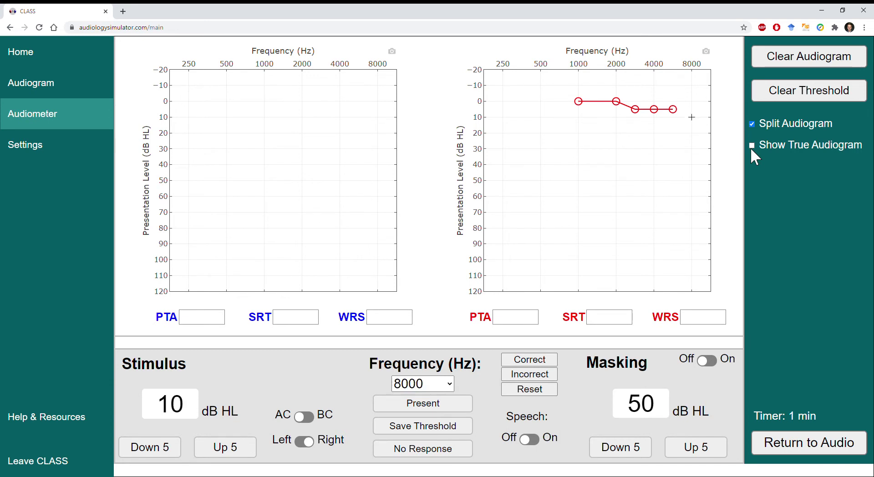
key(Down)
key(Down)
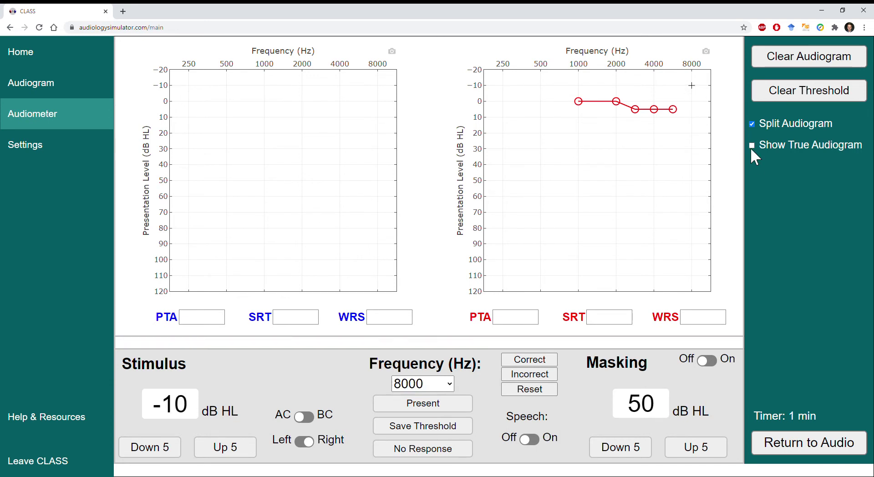
key(Up)
key(Up)
key(space)
key(Return)
Step: Return to 1000 Hz and retest the right ear by presenting the tone at 10 and 0 dB HL
key(Left)
key(Left)
key(Left)
key(Left)
key(Left)
key(Left)
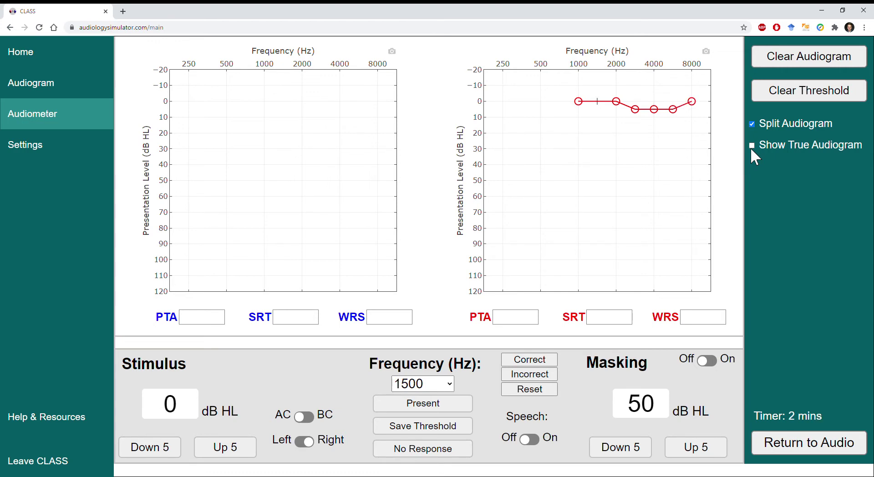
key(Up)
key(Up)
key(space)
key(Down)
key(Down)
key(space)
Step: Lower the right-ear 1000 Hz tone to -10 dB HL and present it again at 0 dB HL
key(Down)
key(Down)
key(Up)
key(Up)
key(space)
Step: Switch to 500 Hz and bracket the right-ear threshold by going from 10 to 0 and -10, and back up to 5 dB HL
key(Left)
key(Up)
key(Up)
key(Down)
key(Down)
key(Down)
key(Down)
key(Up)
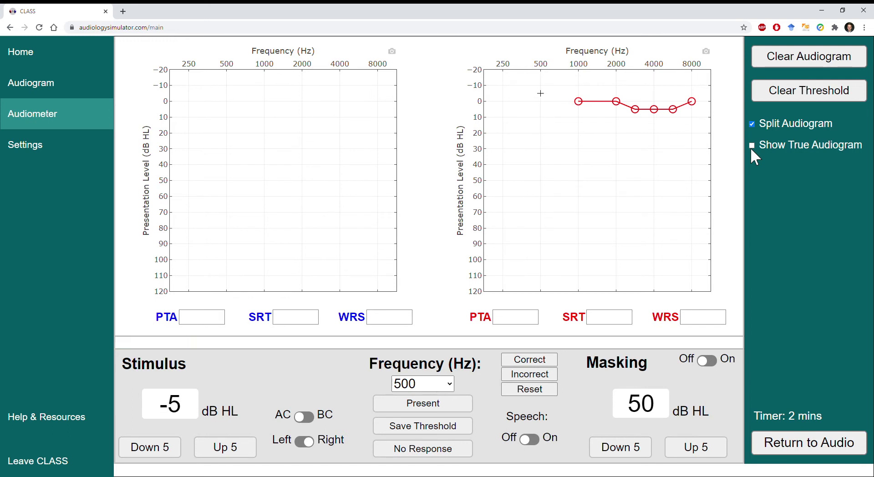
key(Up)
key(Up)
Step: Retest the 500 Hz tone between -5 and 5 dB HL and save 5 dB HL as the right-ear threshold
key(Down)
key(Down)
key(Up)
key(Up)
key(Down)
key(Down)
key(Up)
key(Up)
key(Return)
Step: Switch to 250 Hz and bracket the right-ear threshold by lowering the tone from 15 to -5 dB HL and raising it to 0
key(Left)
key(Up)
key(Up)
key(Down)
key(Down)
key(Down)
key(Down)
key(Up)
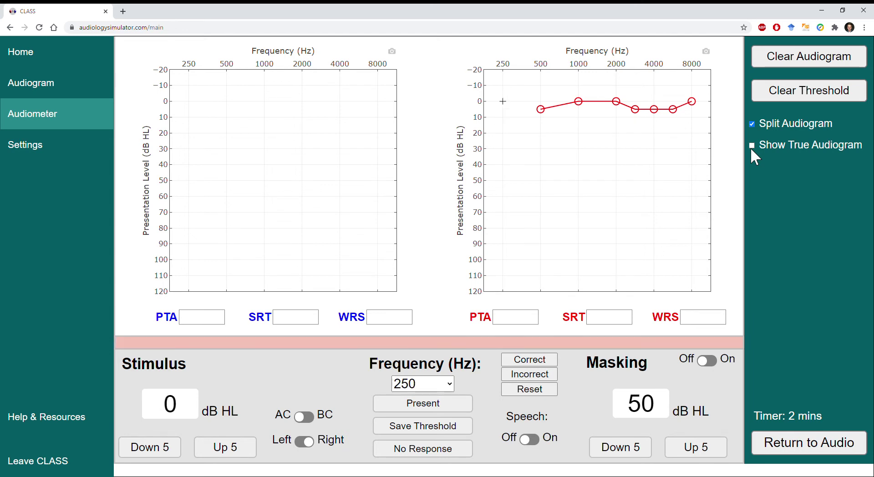
Step: Retest the 250 Hz tone between -10 and 0 dB HL and save 0 dB HL as the right-ear threshold
key(Down)
key(Down)
key(Up)
key(Up)
key(Down)
key(Down)
key(Up)
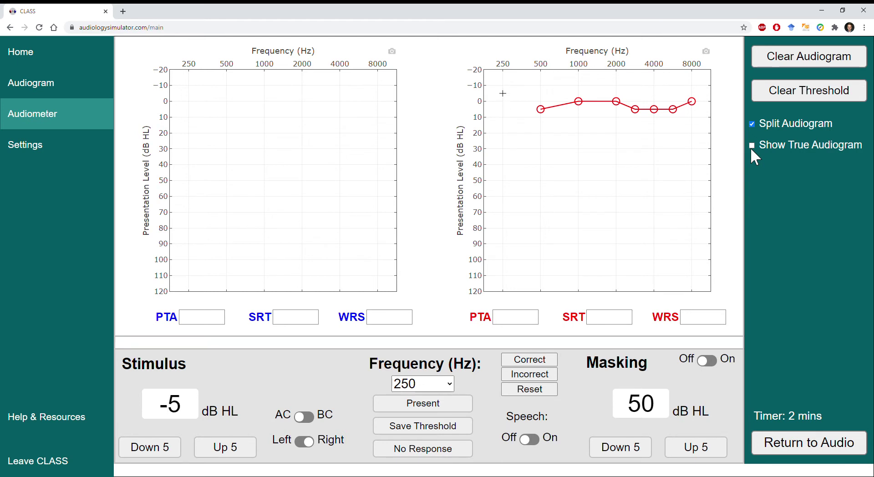
key(Up)
key(s)
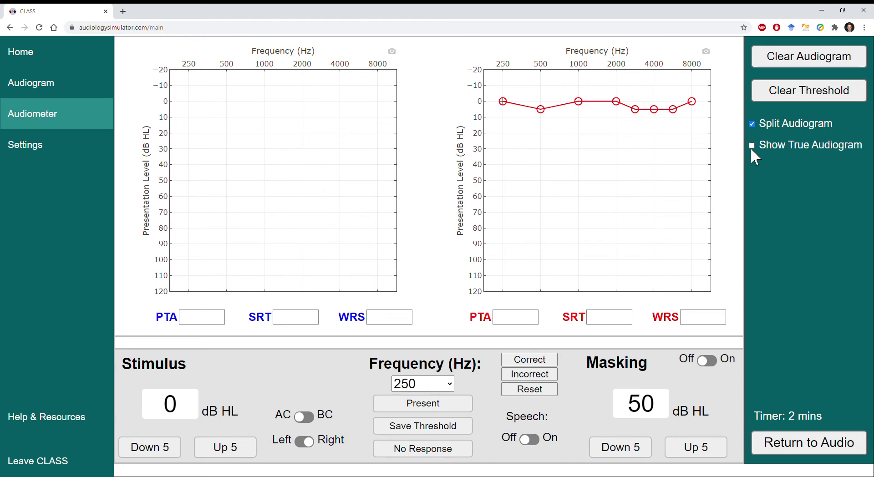
Step: Switch the test to the left ear at 1000 Hz and raise the tone to 15 dB HL
key(Left)
key(Right)
key(Right)
key(Right)
key(Up)
key(Up)
key(Up)
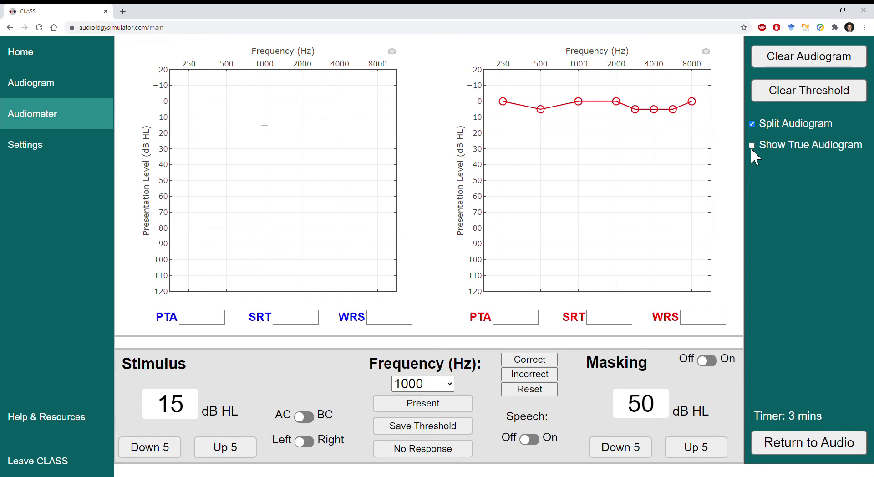
Step: Bracket the left-ear 1000 Hz tone in 5 dB steps and save 0 dB HL as the threshold
key(Down)
key(Down)
key(Down)
key(Up)
key(Down)
key(Down)
key(Up)
key(Up)
key(Return)
Step: Switch to 2000 Hz and bracket the left-ear threshold by lowering the tone from 10 to -10 dB HL and raising it to 0
key(Right)
key(Up)
key(Up)
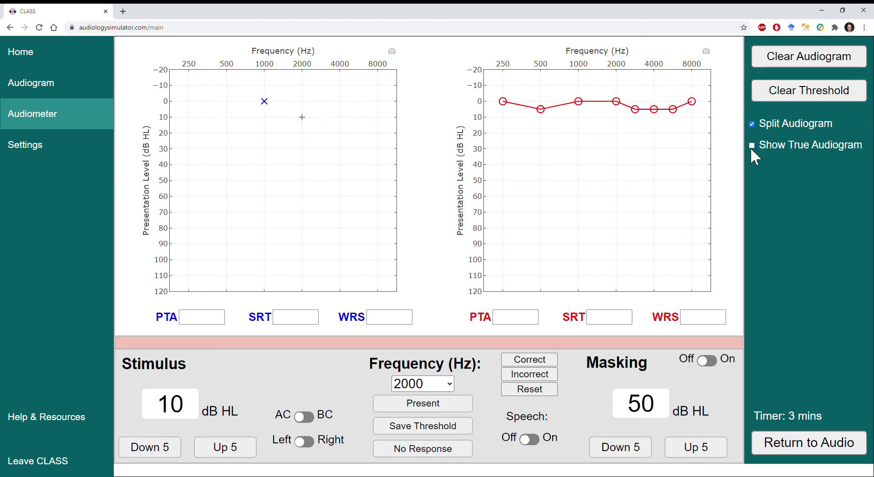
key(Down)
key(Down)
key(Down)
key(Down)
key(Up)
key(Up)
Step: Retest the left-ear 2000 Hz tone at -10 and 0 dB HL and save 0 dB HL as the threshold
key(Down)
key(Down)
key(Up)
key(Up)
key(Return)
Step: Switch to 3000 Hz and test the left ear at 10, 0 and 5 dB HL
key(Right)
key(Up)
key(Up)
key(Down)
key(Down)
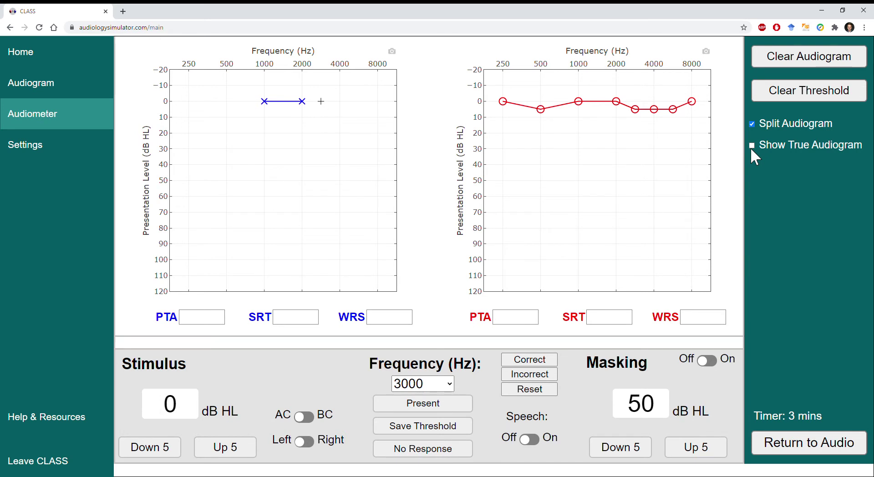
key(Up)
Step: Lower the left-ear 3000 Hz tone to -5 dB HL, retest it at 5 dB HL and save that level as the threshold
key(Down)
key(Down)
key(Up)
key(Up)
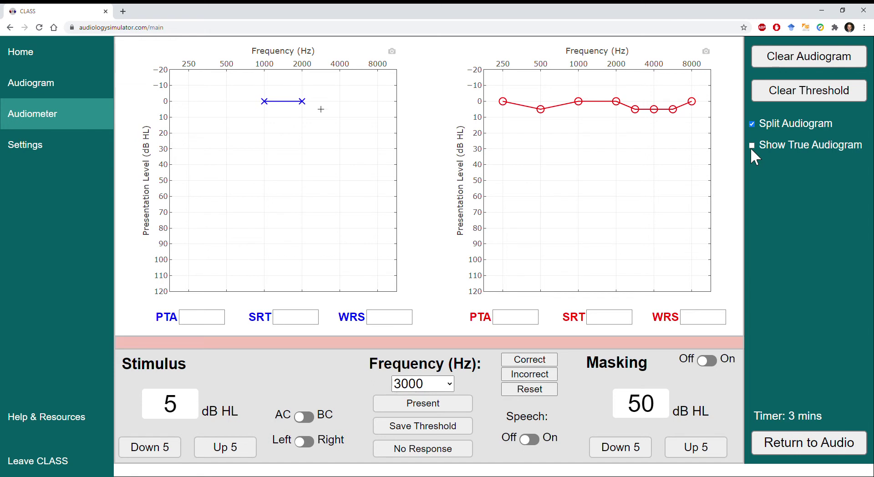
key(s)
Step: Switch to 4000 Hz, lower the left-ear tone from 15 to -5 dB HL, present it at 5 dB HL and save that threshold
key(Right)
key(Up)
key(Up)
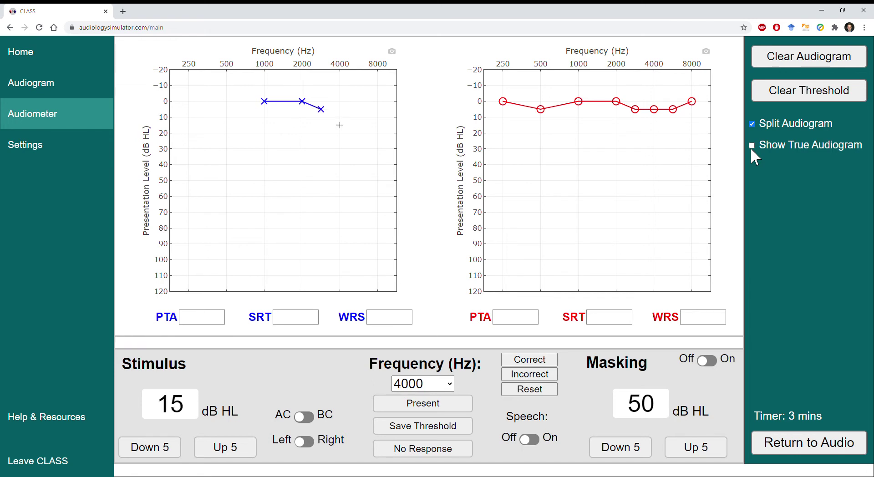
key(Down)
key(Down)
key(Down)
key(Down)
key(Up)
key(Up)
key(space)
key(s)
Step: Retest the left-ear 4000 Hz tone twice at 5 dB HL, dropping to -5 dB HL before each presentation
key(Down)
key(Down)
key(Up)
key(Up)
key(space)
key(Down)
key(Down)
key(Up)
key(Up)
key(space)
Step: Switch to 6000 Hz, present the left-ear tone at 15 and 5 dB HL, lower it to -5 and present again at 5 dB HL
key(Right)
key(Up)
key(Up)
key(space)
key(Down)
key(Down)
key(space)
key(Down)
key(Down)
key(Up)
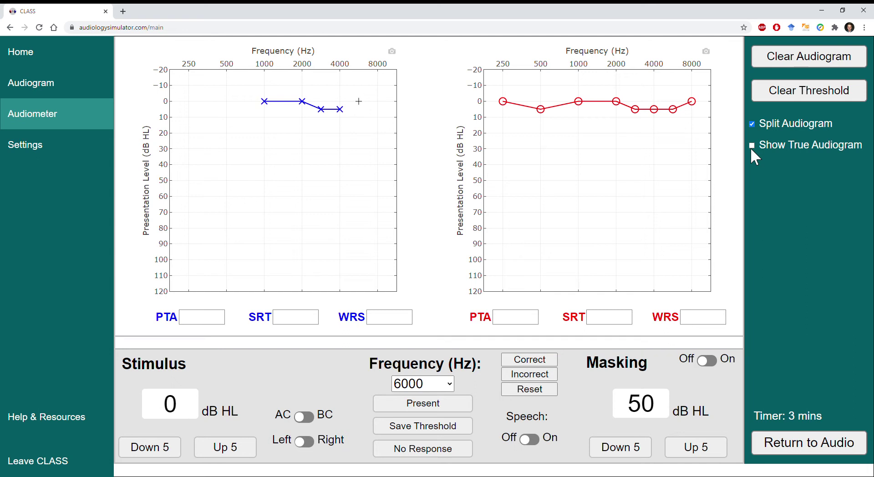
key(Up)
key(space)
Step: Retest the left-ear 6000 Hz tone at 5 dB HL and save that level as the threshold
key(Down)
key(Down)
key(Up)
key(Up)
key(space)
key(Return)
Step: Switch to 8000 Hz, present the left-ear tone at 15 and 5 dB HL, lower it to -5 and present again at 5 dB HL
key(Up)
key(Up)
key(space)
key(Down)
key(Down)
key(space)
key(Down)
key(Down)
key(Up)
key(Up)
key(space)
Step: Retest the left-ear 8000 Hz tone at 5 dB HL and save that level as the threshold
key(Down)
key(Down)
key(Up)
key(Up)
key(space)
key(s)
Step: Return the left-ear test frequency to 1000 Hz
key(Left)
key(Left)
key(Left)
key(Left)
key(Left)
key(Left)
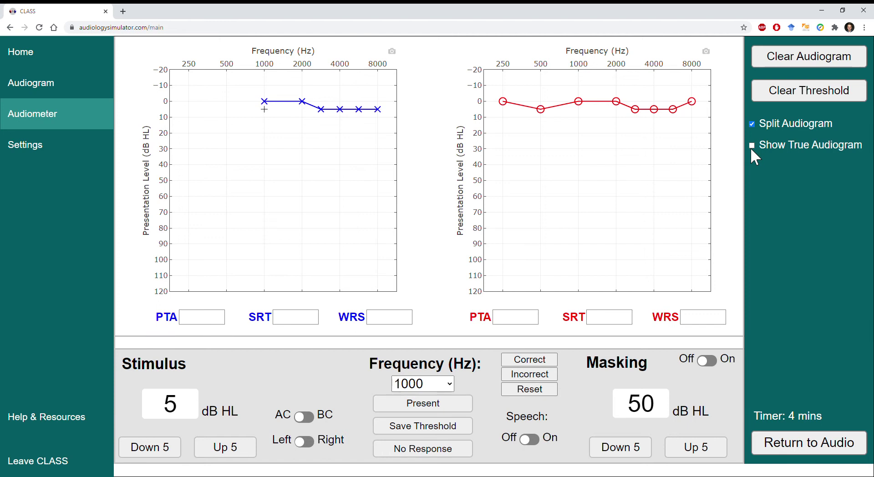
Step: Switch to 500 Hz and start bracketing the left-ear air-conduction threshold with tones in the 0 to 10 dB HL range
key(Left)
key(Down)
key(space)
key(Up)
key(Up)
key(Down)
key(space)
Step: Retest the left-ear 500 Hz tone at 5 dB HL and save that level as the threshold
key(Up)
key(Up)
key(Down)
key(Down)
key(space)
key(Up)
key(Up)
key(Down)
key(Down)
key(space)
key(Return)
Step: Switch to 250 Hz and present left-ear air-conduction tones to start bracketing the threshold
key(Left)
key(Down)
key(Down)
key(space)
key(Up)
key(Up)
key(space)
Step: Retest the left-ear 250 Hz tone and save 0 dB HL as the threshold
key(Up)
key(Up)
key(Down)
key(space)
key(Up)
key(Up)
key(Down)
key(Down)
key(space)
key(Return)
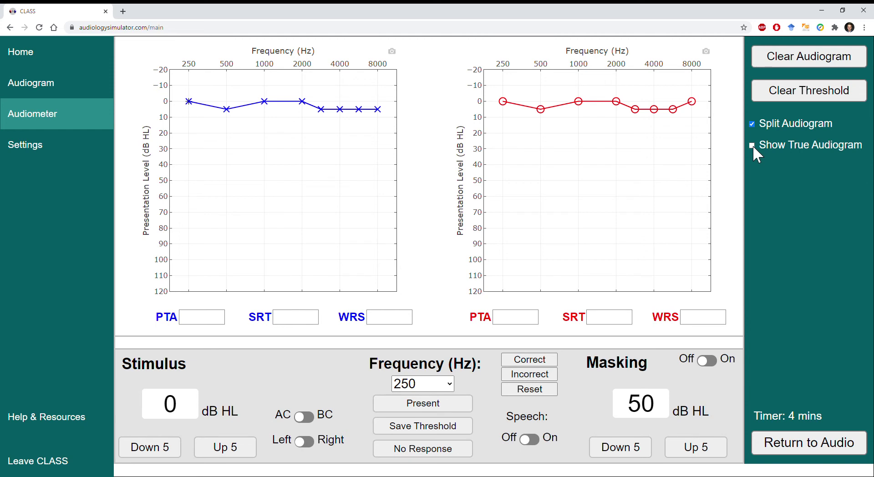
Step: Overlay the true audiogram to compare it with the saved air-conduction thresholds, and hide it again
click(752, 146)
click(752, 147)
click(753, 146)
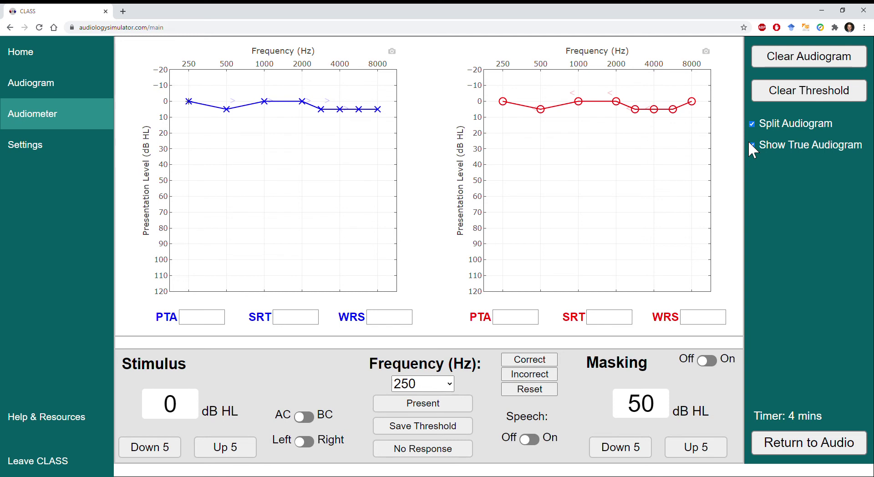
click(752, 145)
Step: Switch the stimulus to bone conduction in the right ear and set the test frequency to 1000 Hz
key(b)
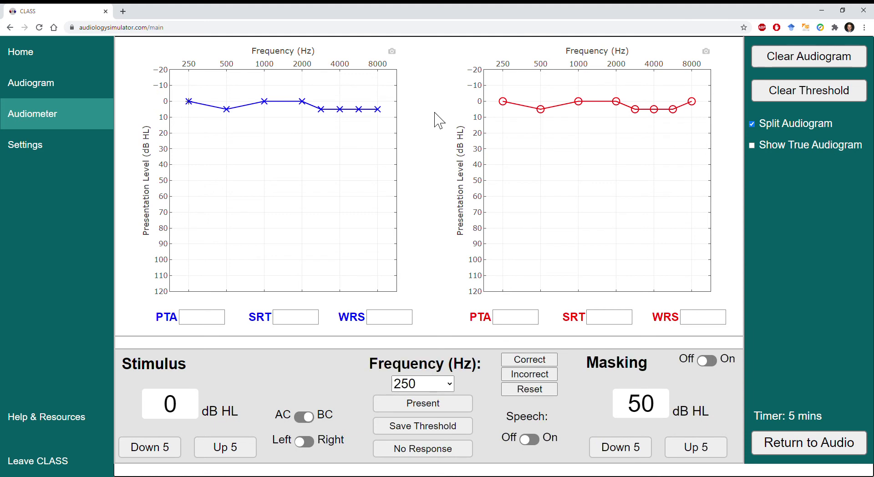
key(a)
key(b)
key(r)
key(Right)
key(Right)
key(Right)
Step: Bracket the right-ear 1000 Hz bone-conduction threshold, raising the tone to 10 dB HL and lowering it to -10 dB HL
key(Down)
key(Down)
key(Up)
key(Up)
key(Up)
key(Up)
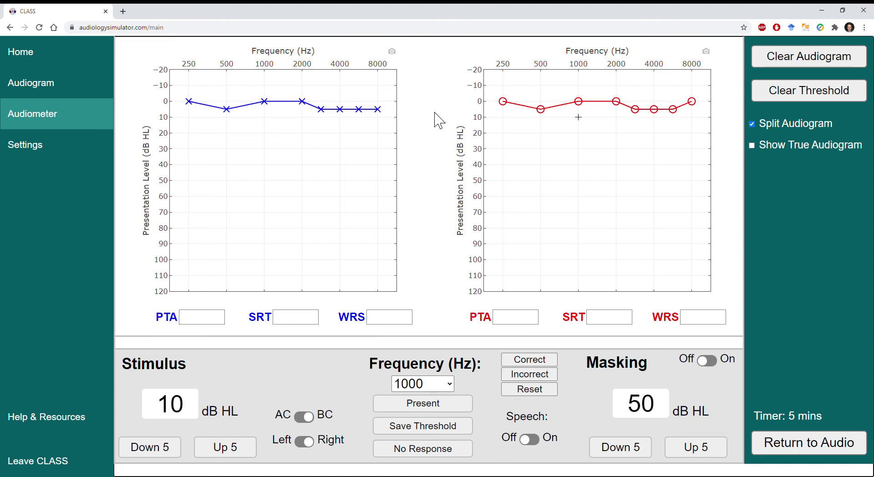
key(Down)
key(Down)
key(Down)
key(Down)
key(Up)
key(Down)
Step: Retest the right-ear 1000 Hz bone-conduction tone and save -5 dB HL as the threshold
key(Left)
key(Right)
key(Down)
key(Up)
key(Up)
key(Down)
key(Down)
key(Up)
key(Up)
Step: Test right-ear bone conduction at 2000 Hz down past -10 dB HL and save -5 dB HL as the threshold
key(Right)
key(Right)
key(Up)
key(Up)
key(Down)
key(Down)
key(Down)
key(Down)
key(Up)
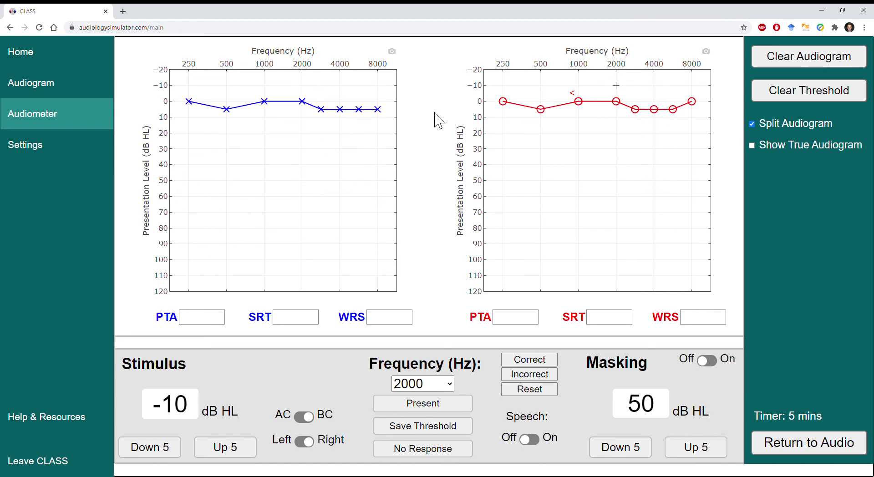
key(Up)
key(Return)
Step: Switch to 3000 Hz and bracket the right-ear bone-conduction threshold, raising the tone to 10 dB HL and lowering it again
key(Right)
key(Down)
key(Up)
key(Up)
key(Up)
key(Up)
key(Down)
key(Down)
key(Up)
Step: Retest the right-ear 3000 Hz bone-conduction tone at 5 dB HL and save that level as the threshold
key(Down)
key(Down)
key(Up)
key(Up)
key(Down)
key(Down)
key(Up)
key(Up)
Step: Test right-ear bone conduction at 4000 Hz and save 5 dB HL as the threshold
key(Right)
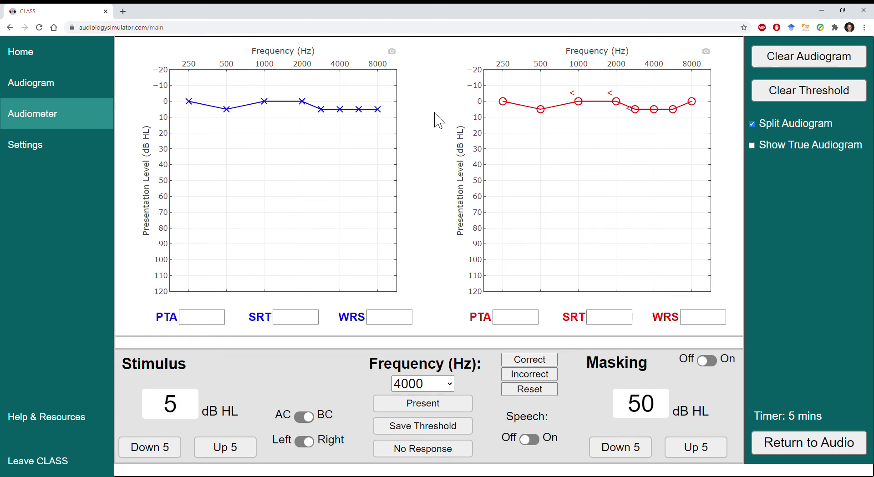
key(Down)
key(Down)
key(Up)
key(Up)
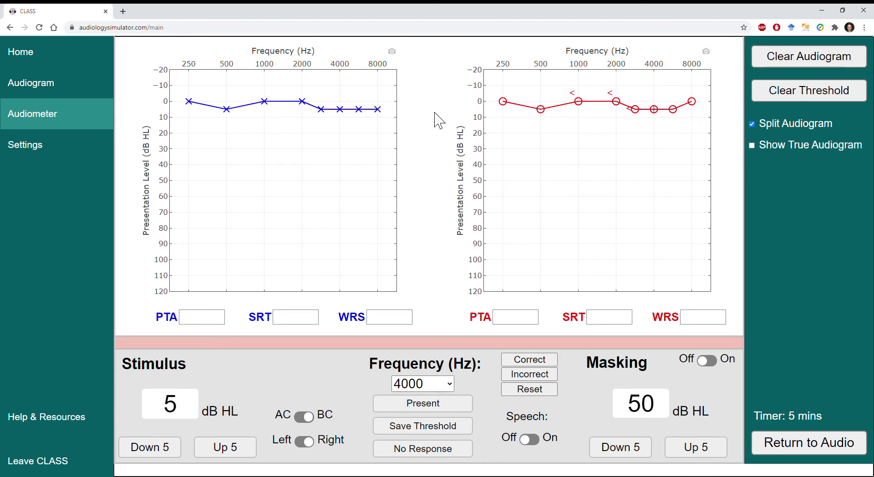
key(Down)
key(Down)
key(Up)
key(Up)
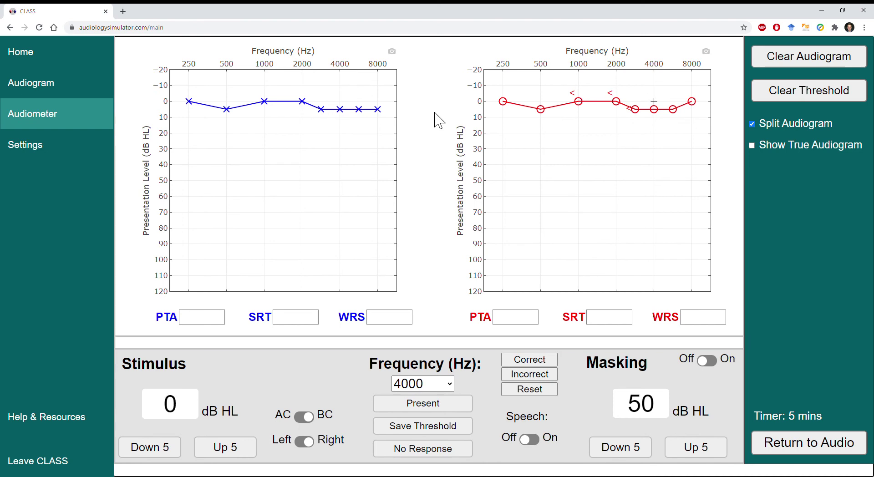
Step: Switch to 500 Hz and bracket the right-ear bone-conduction threshold, starting with a 10 dB HL tone
key(Left)
key(Left)
key(Left)
key(Left)
key(Left)
key(Left)
key(Up)
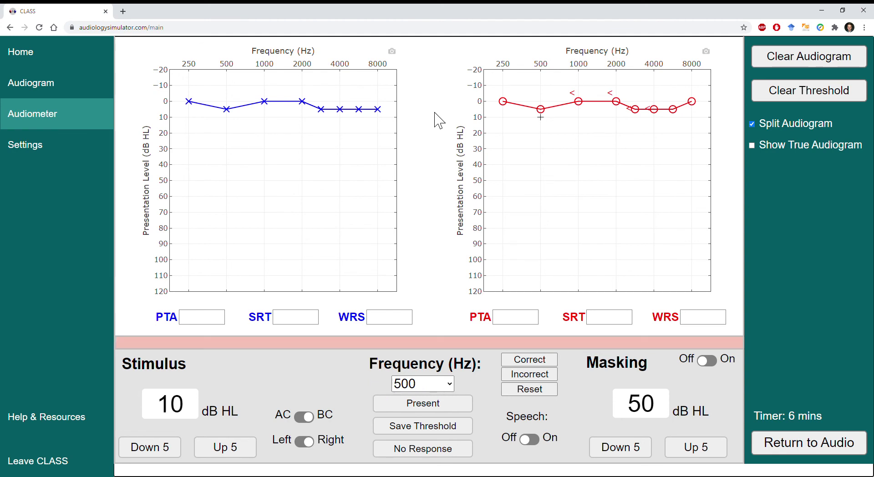
key(Down)
key(Down)
key(Down)
key(Up)
key(Up)
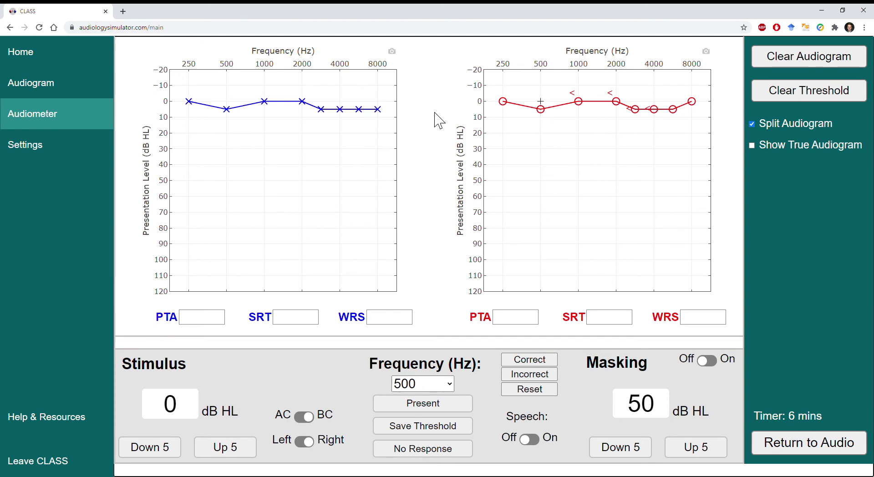
Step: Retest the right-ear 500 Hz bone-conduction tone, save 5 dB HL as the threshold and switch to the left ear
key(Down)
key(Down)
key(Up)
key(Up)
key(space)
key(l)
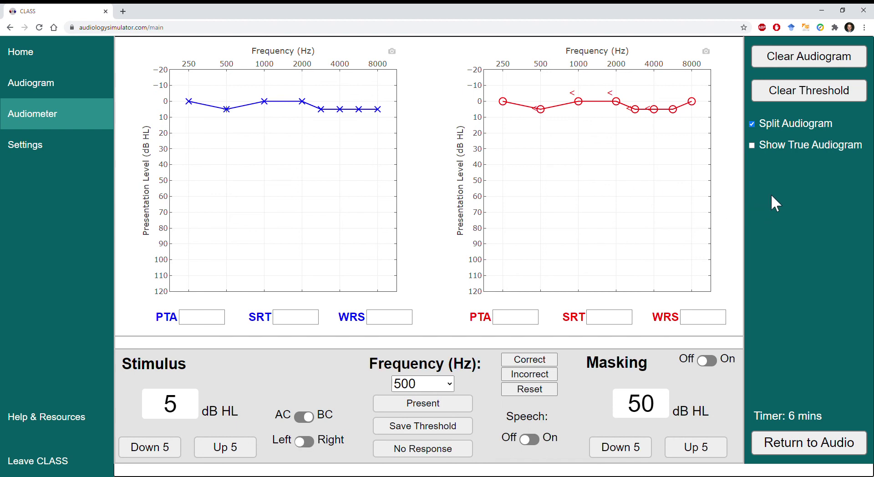
Step: Briefly overlay the true audiogram to check the right-ear bone-conduction thresholds, and hide it again
click(751, 146)
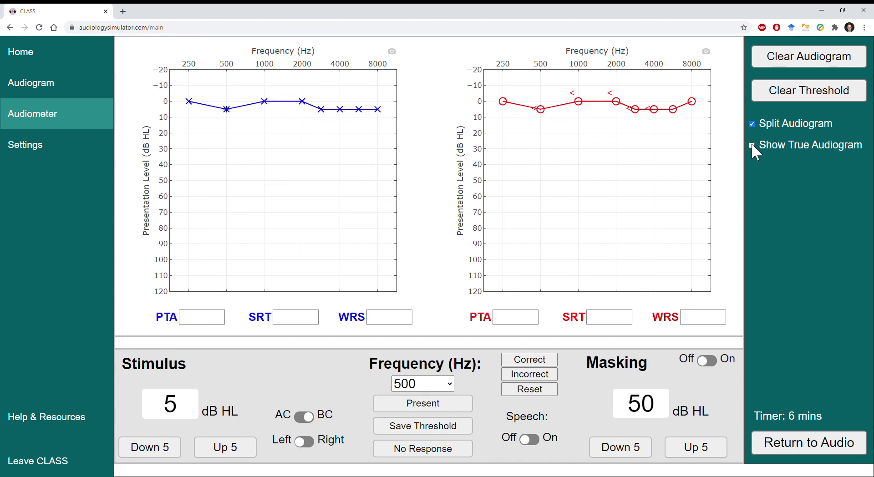
click(751, 146)
click(752, 146)
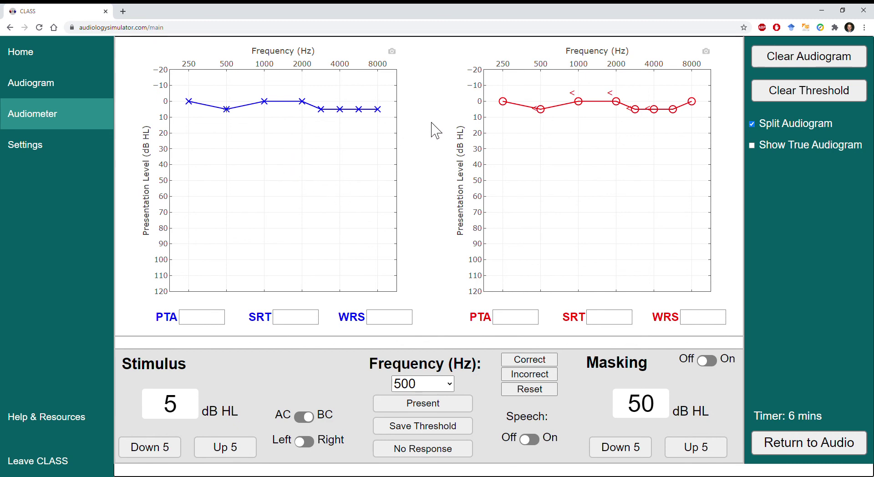
Step: Present the left-ear 500 Hz bone-conduction tone at 10 dB HL and at 0 dB HL
key(Down)
key(Down)
key(Up)
key(Up)
key(Up)
key(space)
key(Down)
key(Down)
key(space)
Step: Retest the left-ear 500 Hz bone-conduction tone at 0 dB HL and save that level as the threshold
key(Down)
key(Down)
key(Up)
key(Up)
key(space)
key(s)
Step: Present the left-ear 500 Hz bone-conduction tone once more and save 0 dB HL as its threshold
key(Down)
key(Up)
key(space)
Step: Switch the left-ear bone-conduction test to 1000 Hz and present the tone at 0 dB HL, approaching from a lower level
key(Right)
key(Down)
key(Up)
key(space)
key(Down)
key(Down)
key(Up)
key(Up)
key(space)
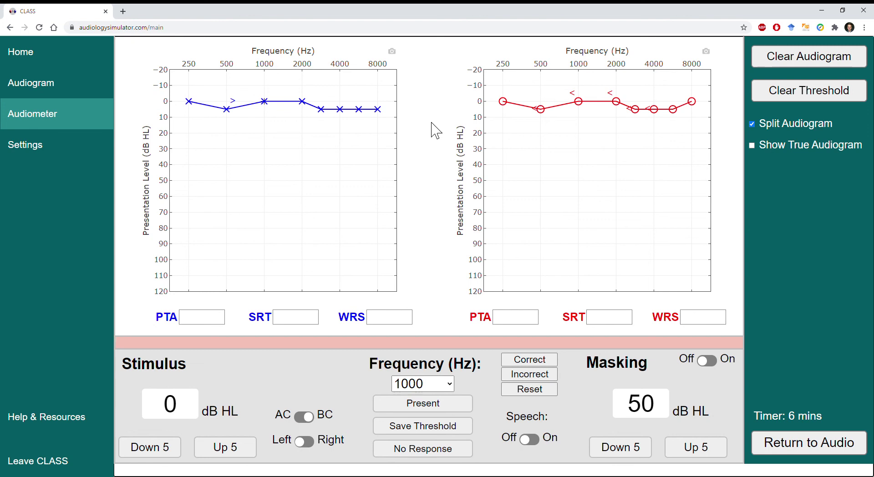
Step: Retest the left-ear 1000 Hz bone-conduction tone and save 0 dB HL as its threshold
key(s)
key(Down)
key(Down)
key(Up)
key(Up)
key(space)
Step: Switch the left-ear bone-conduction test to 2000 Hz and present the tone at decreasing levels down to 0 dB HL
key(Right)
key(Right)
key(Up)
key(Up)
key(Down)
key(space)
key(Down)
key(space)
Step: Retest the left-ear 2000 Hz bone-conduction tone at 0 dB HL from below and save that level as the threshold
key(Down)
key(Down)
key(Up)
key(Up)
key(space)
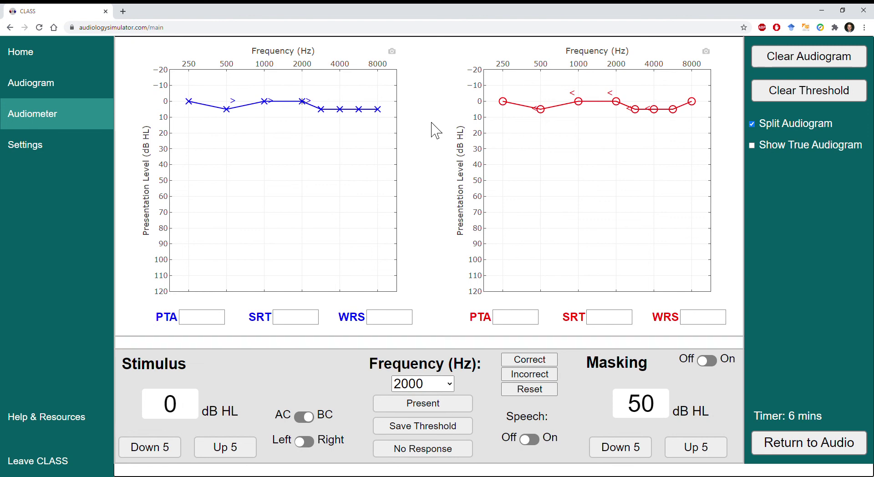
key(Down)
key(Down)
key(Up)
key(Up)
key(space)
Step: Switch the left-ear bone-conduction test to 3000 Hz and present the tone at 10 dB HL and at 0 dB HL
key(Right)
key(Up)
key(Up)
key(space)
key(Down)
key(Down)
key(Down)
key(Down)
key(Up)
key(Up)
key(space)
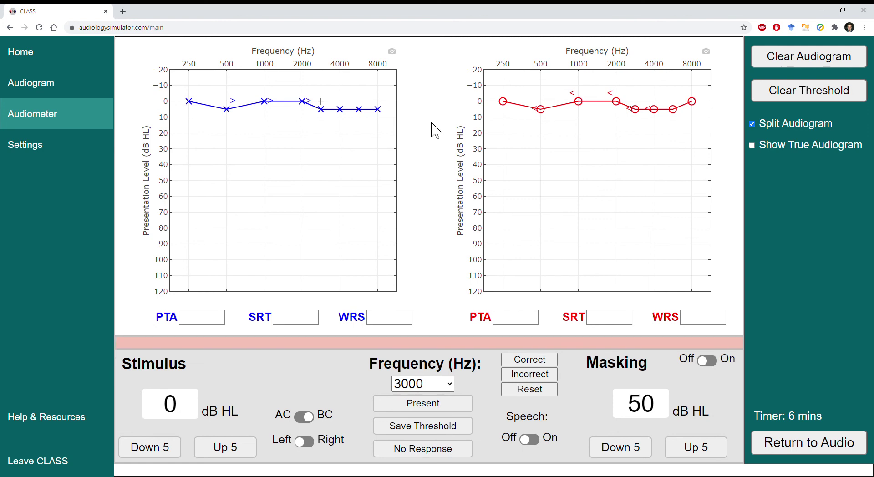
Step: Retest the left-ear 3000 Hz bone-conduction tone and save 0 dB HL as its threshold
key(Down)
key(Up)
key(space)
Step: Switch the left-ear bone-conduction test to 4000 Hz, present the tone at 10 dB HL and lower the level below 0 dB HL
key(Up)
key(Right)
key(Down)
key(Up)
key(Up)
key(space)
key(Down)
key(Down)
key(Down)
key(Down)
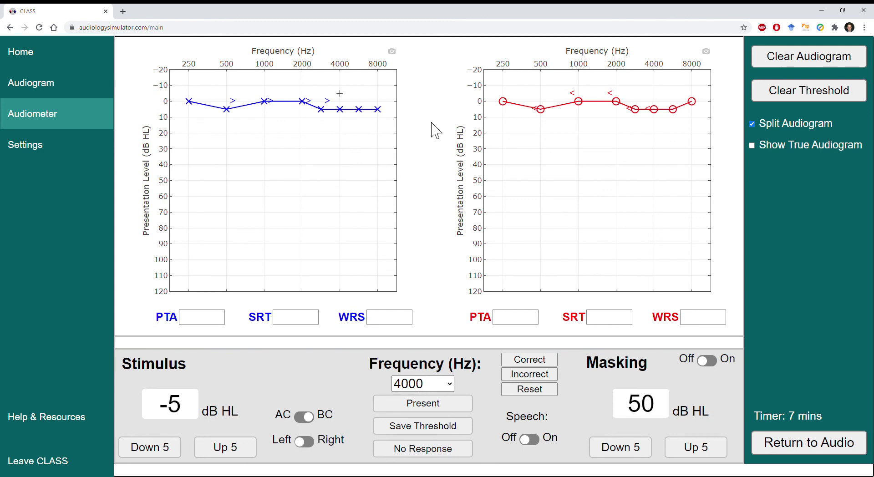
Step: Retest the left-ear 4000 Hz bone-conduction tone at 5 dB HL, save that threshold and check it against the true audiogram overlay
key(Up)
key(Up)
key(Up)
key(space)
key(Down)
key(Down)
key(Up)
key(Up)
key(space)
click(752, 146)
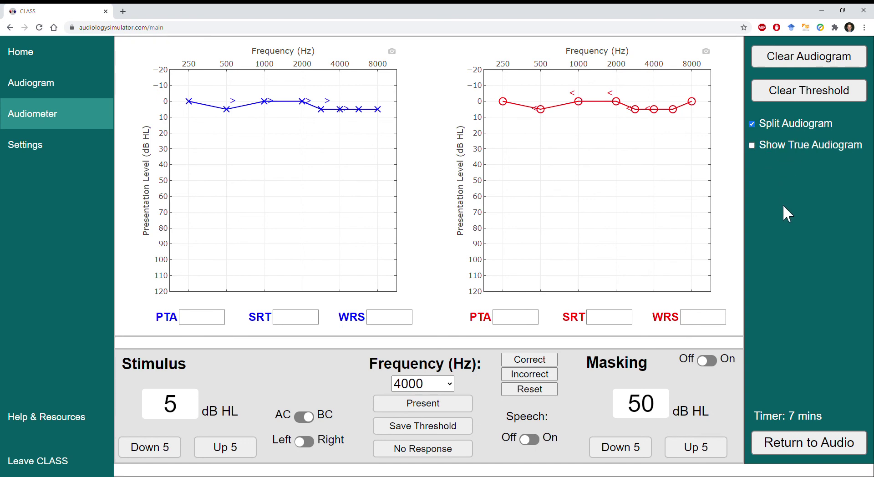